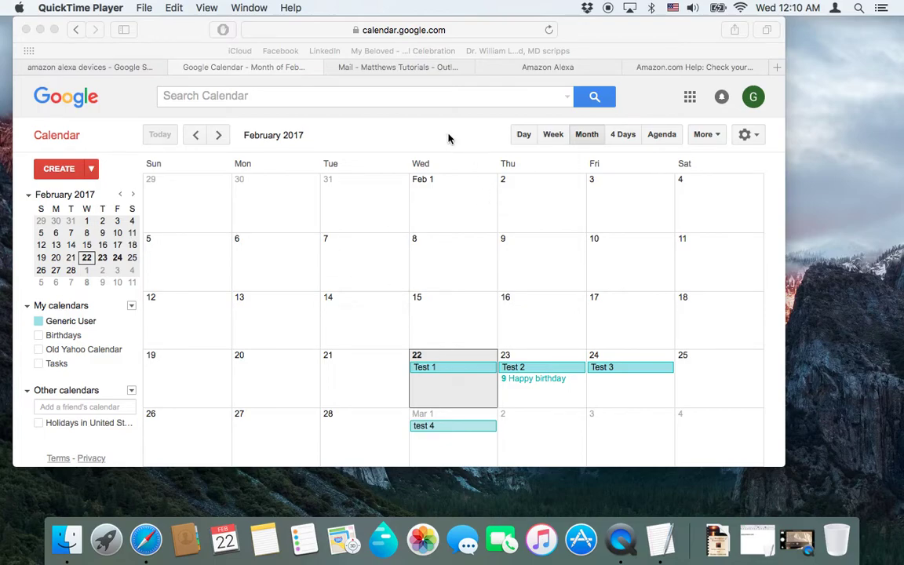
Look over the open Google Calendar, Outlook Mail and Amazon Alexa device image pages
click(582, 35)
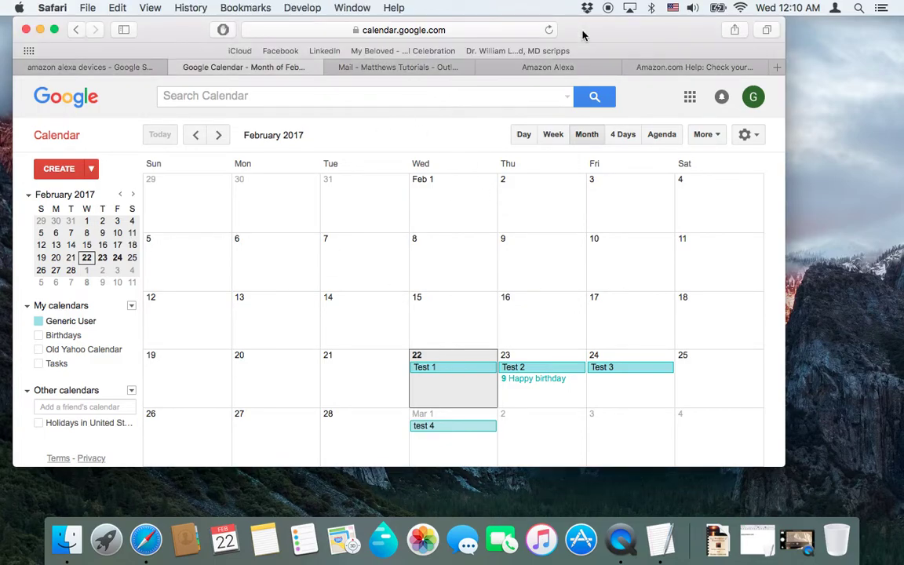
click(426, 69)
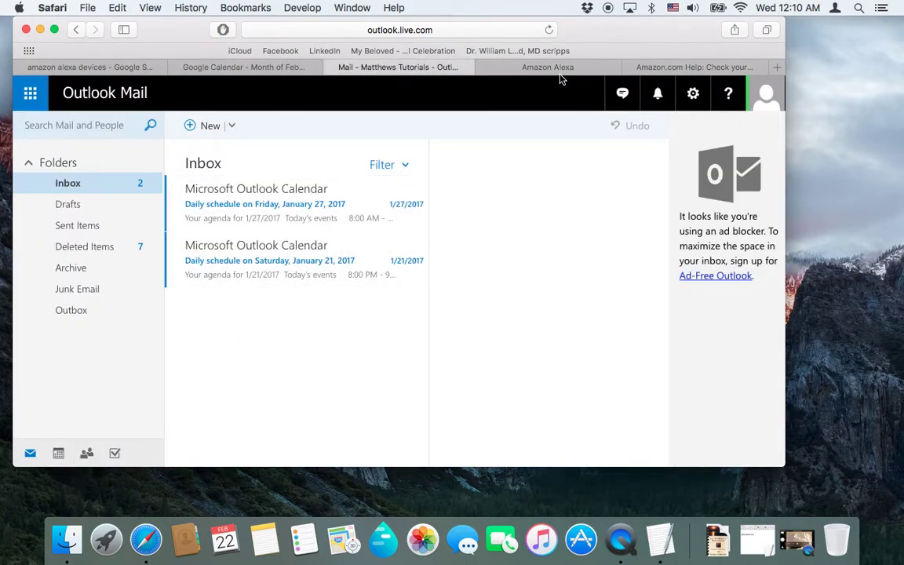
click(107, 69)
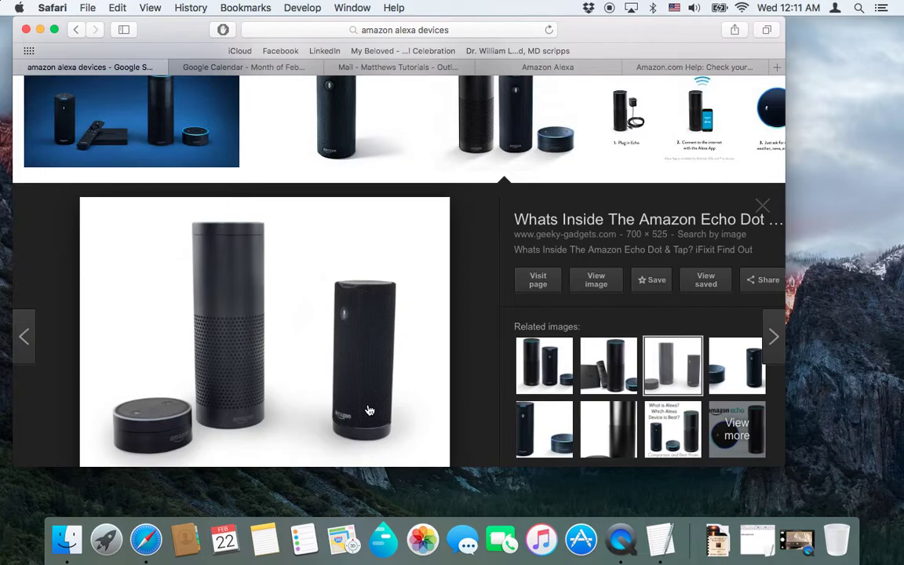
click(401, 68)
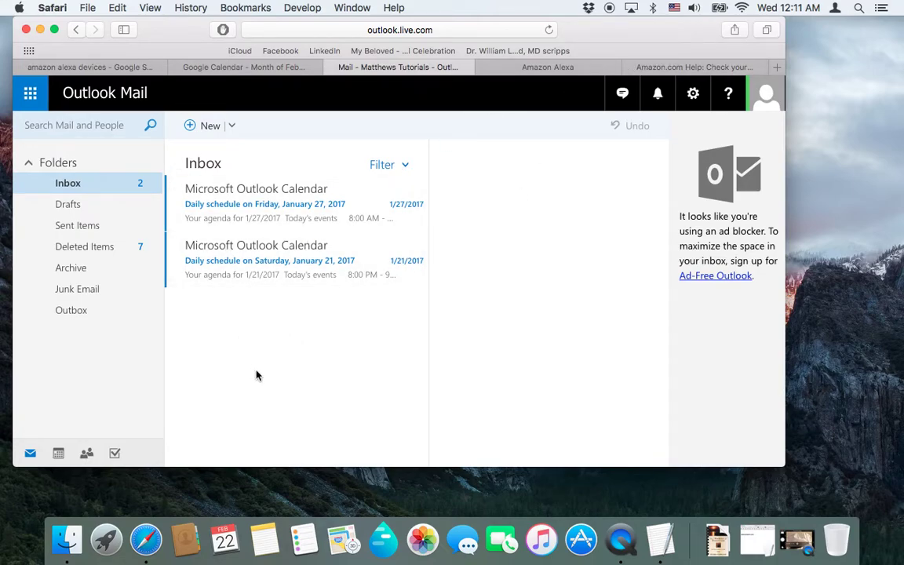
click(243, 67)
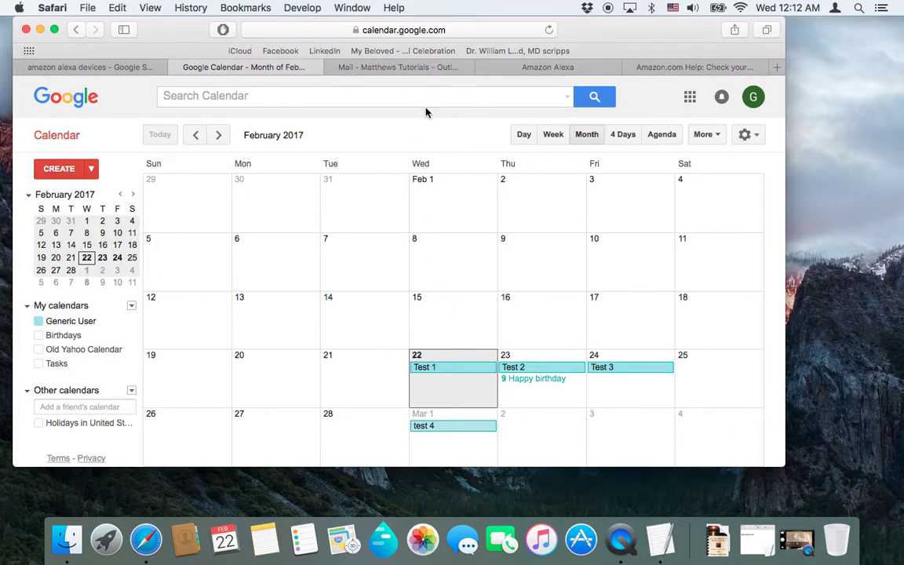
click(419, 68)
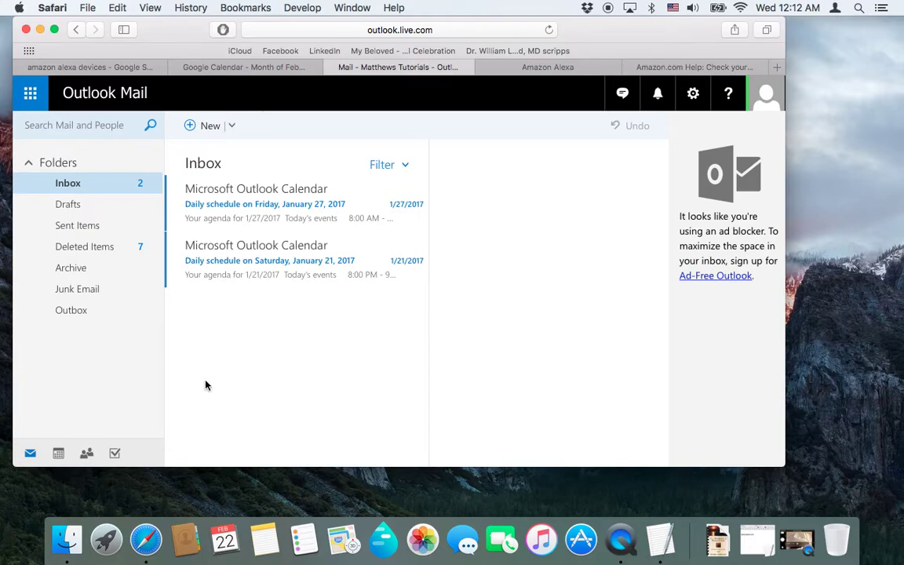
Open the Outlook calendar and review its events from February through April 2017, ending back on February
click(59, 455)
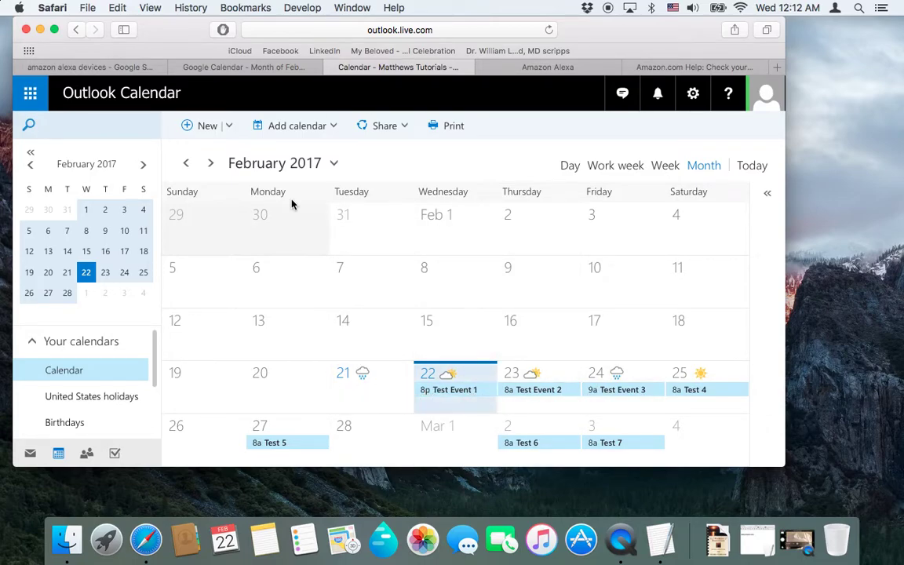
click(210, 164)
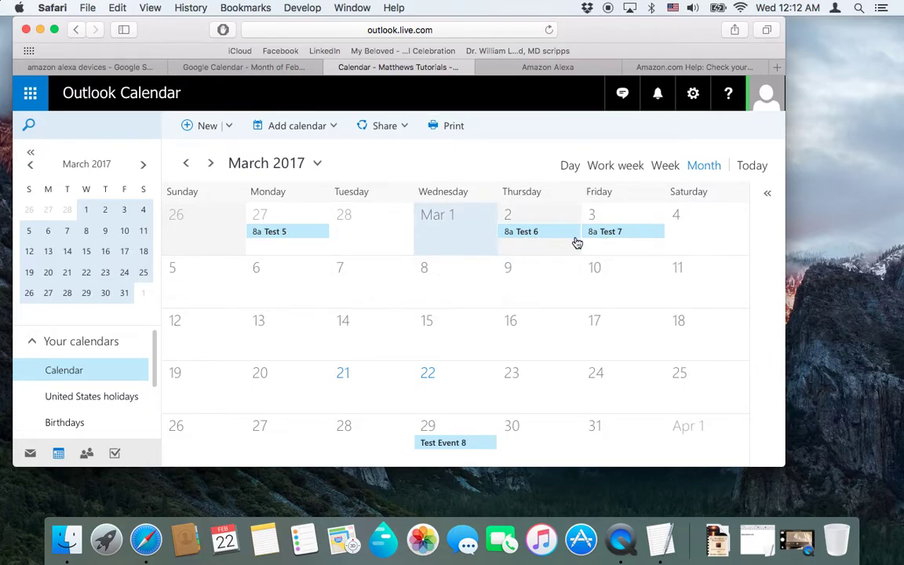
click(211, 165)
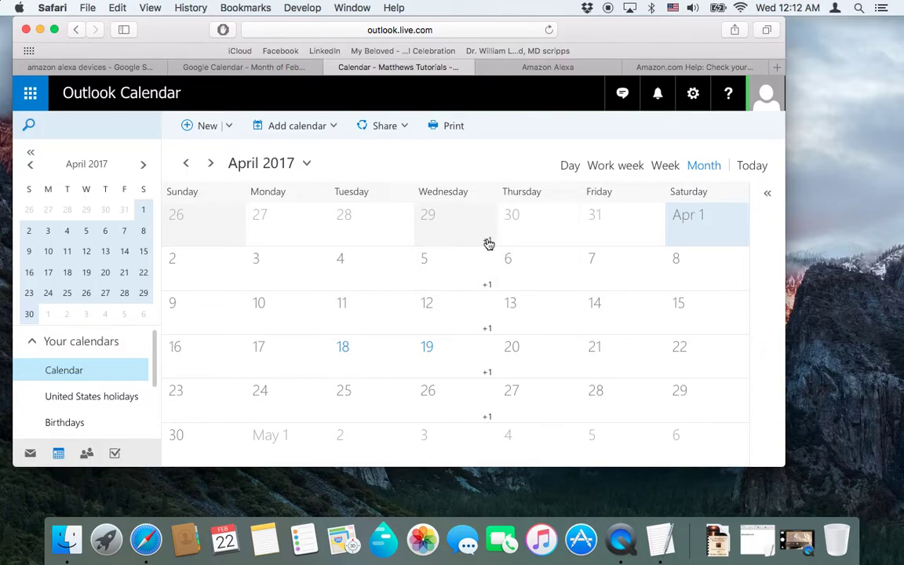
click(186, 163)
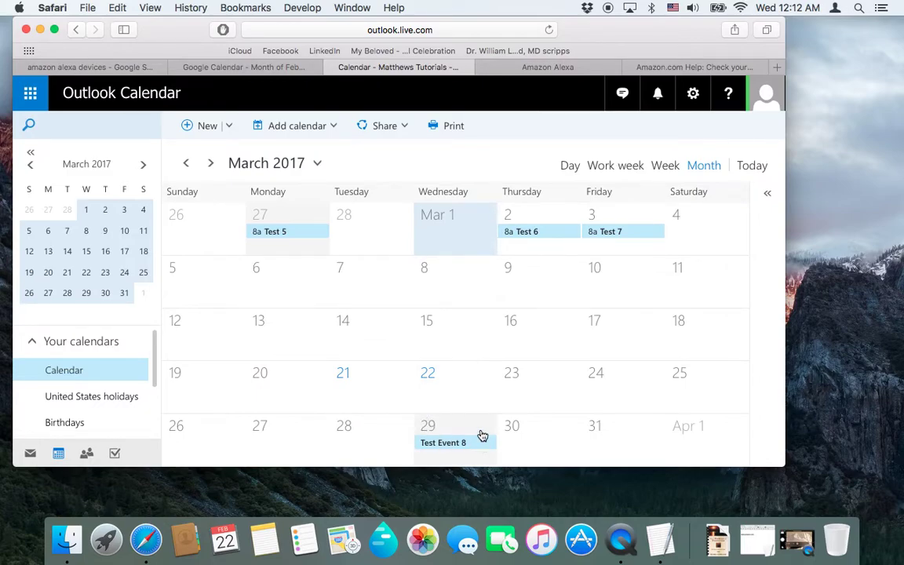
click(211, 162)
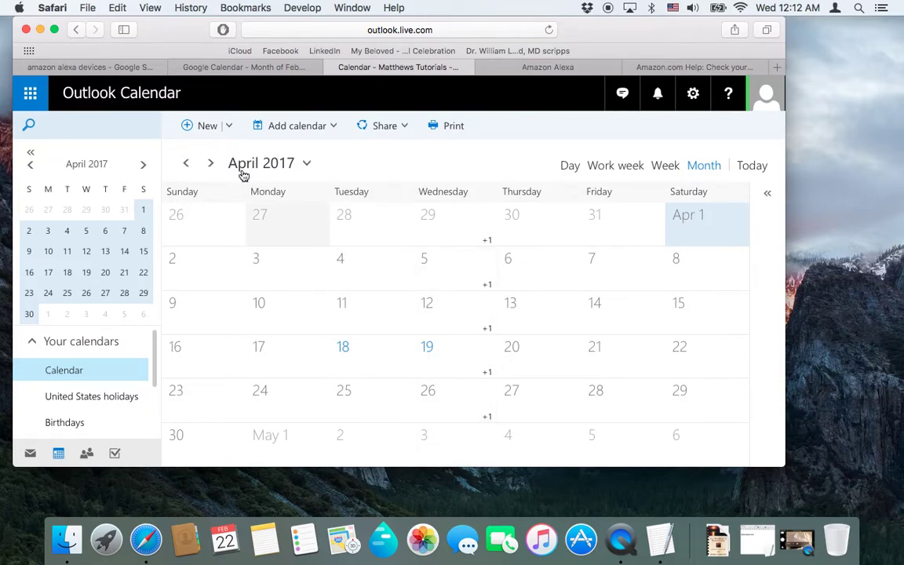
click(187, 162)
click(186, 163)
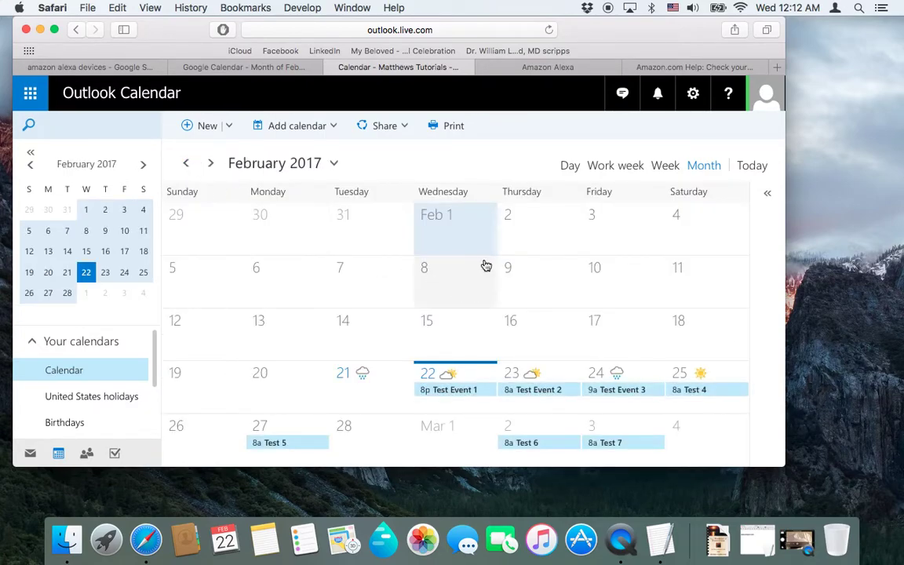
click(443, 244)
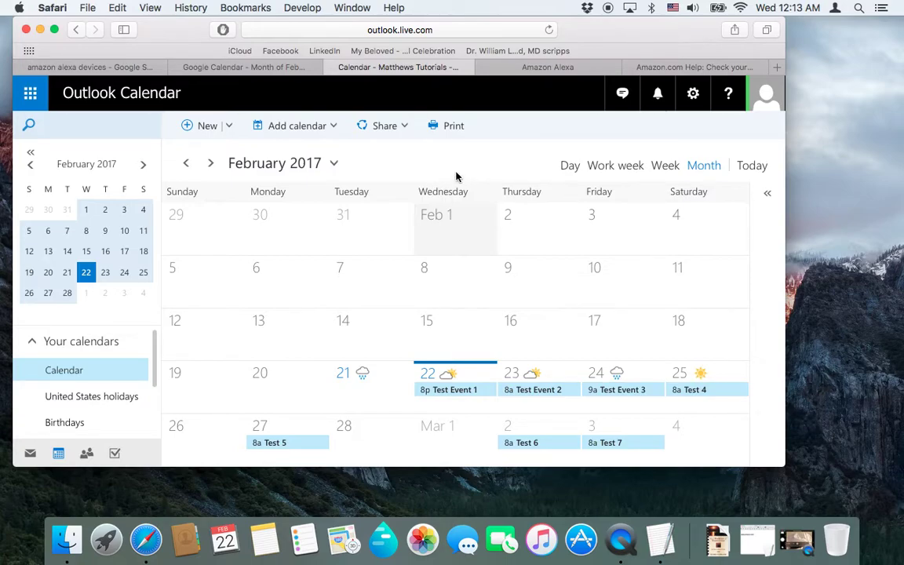
Open the Calendar settings in the Amazon Alexa web app
click(554, 72)
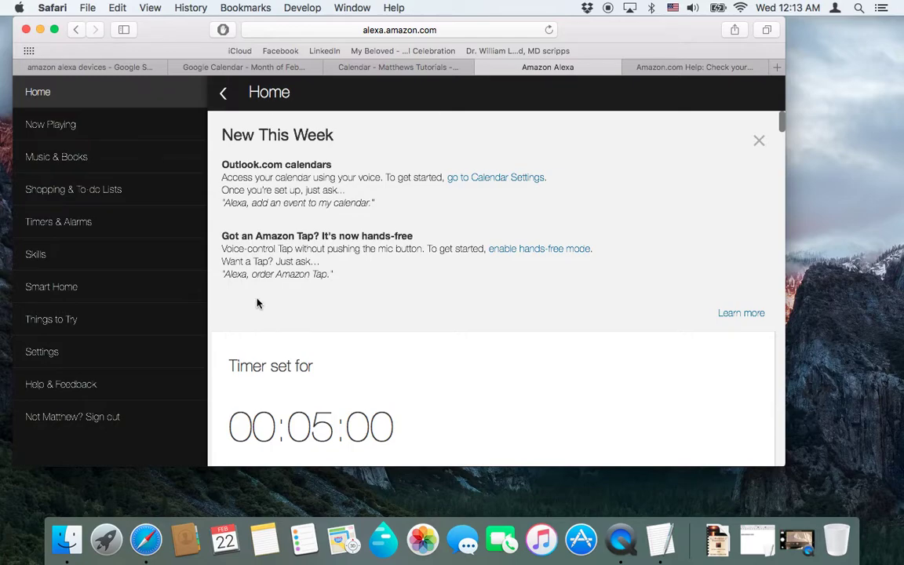
click(32, 354)
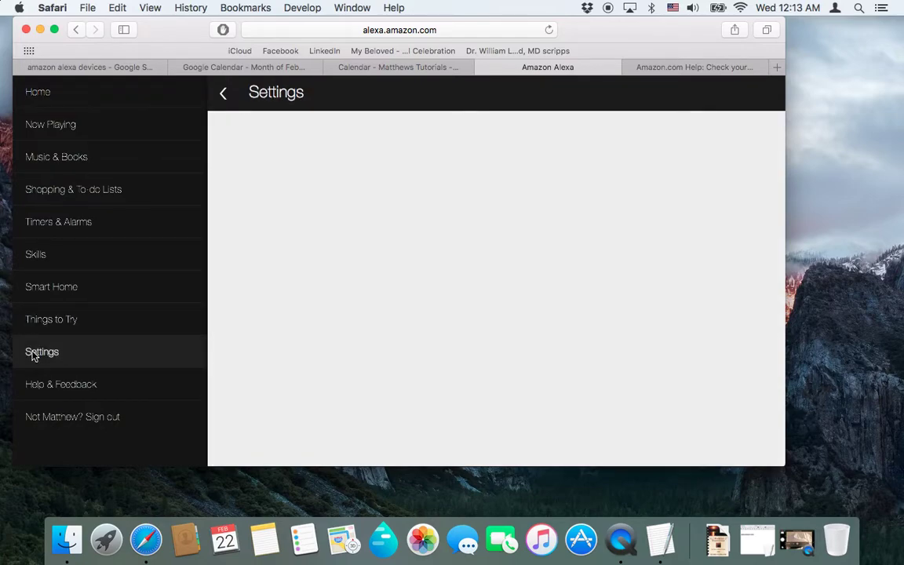
scroll(307, 288, down, 4)
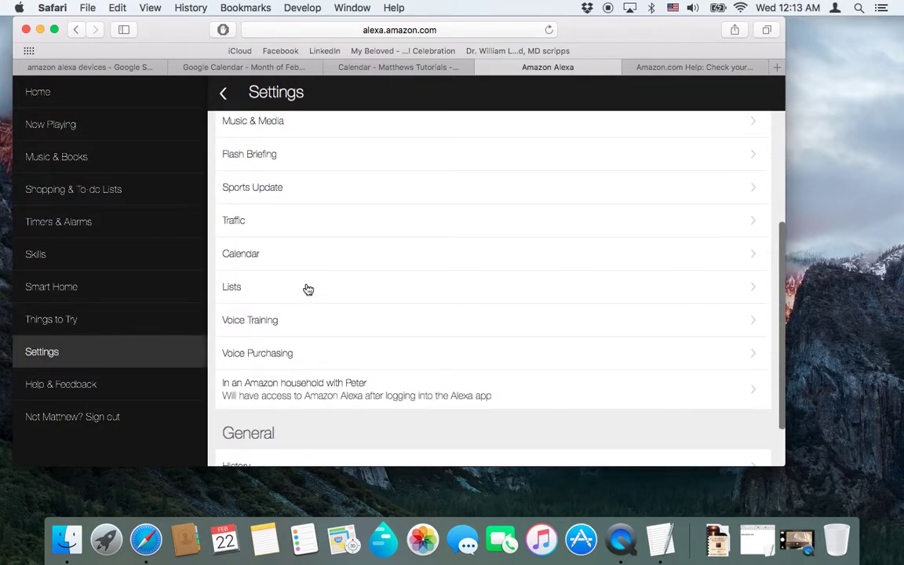
click(248, 259)
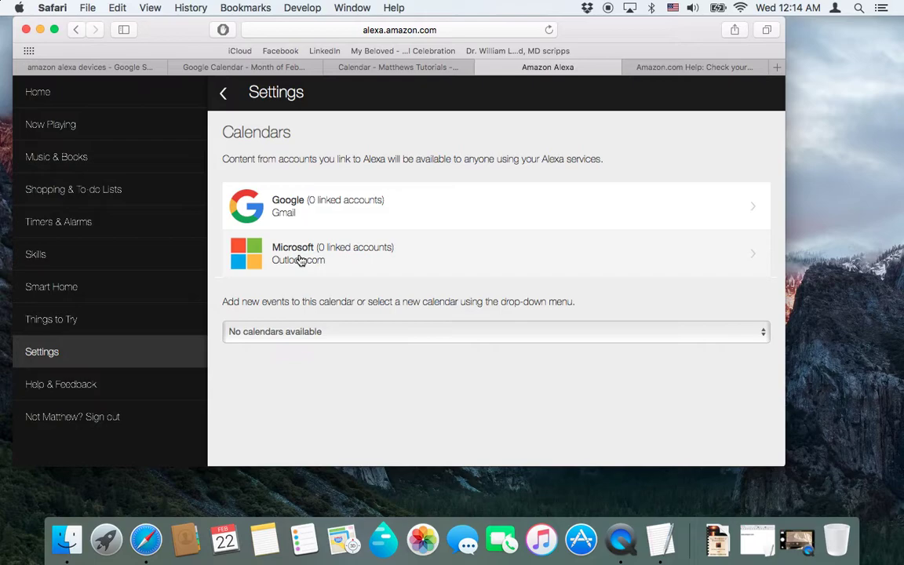
Launch Helium and place its floating window over the upper part of the browser window
key(super+space)
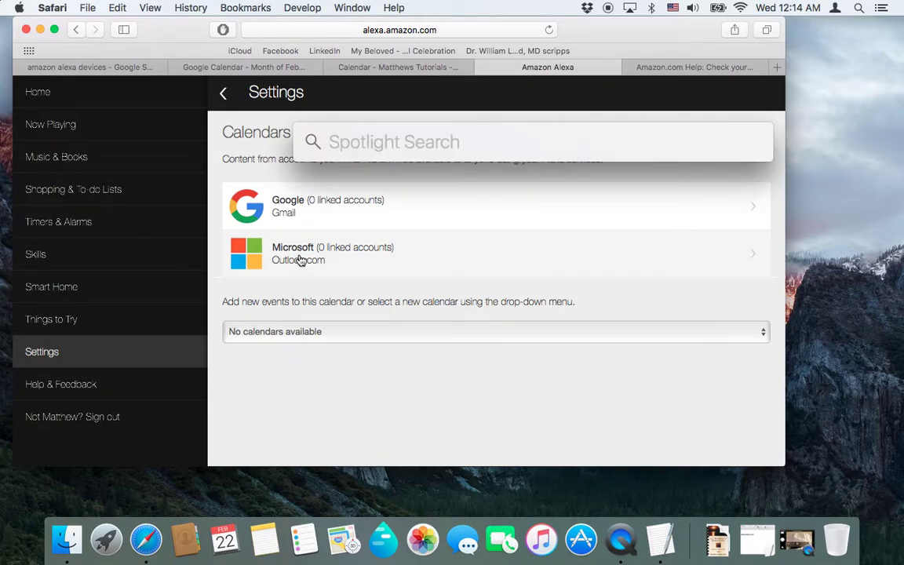
click(106, 540)
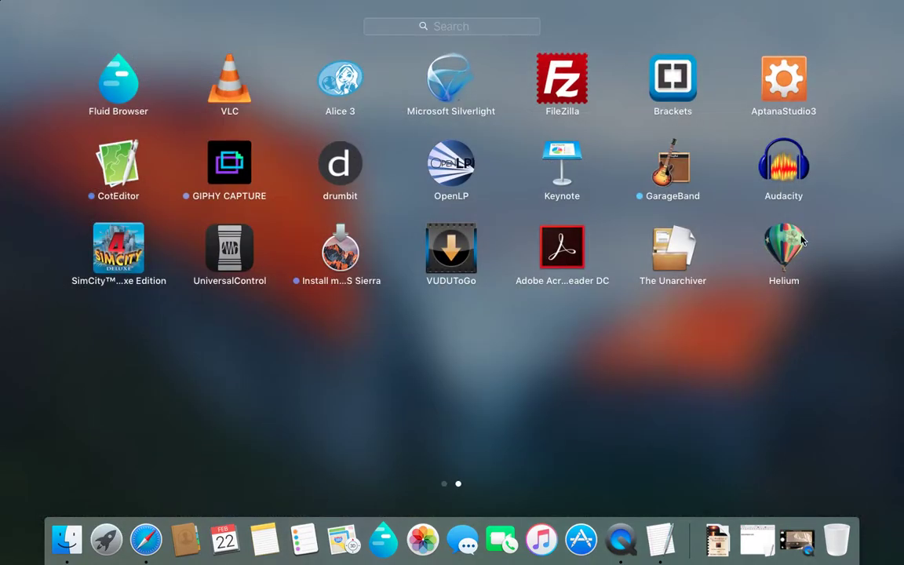
click(802, 242)
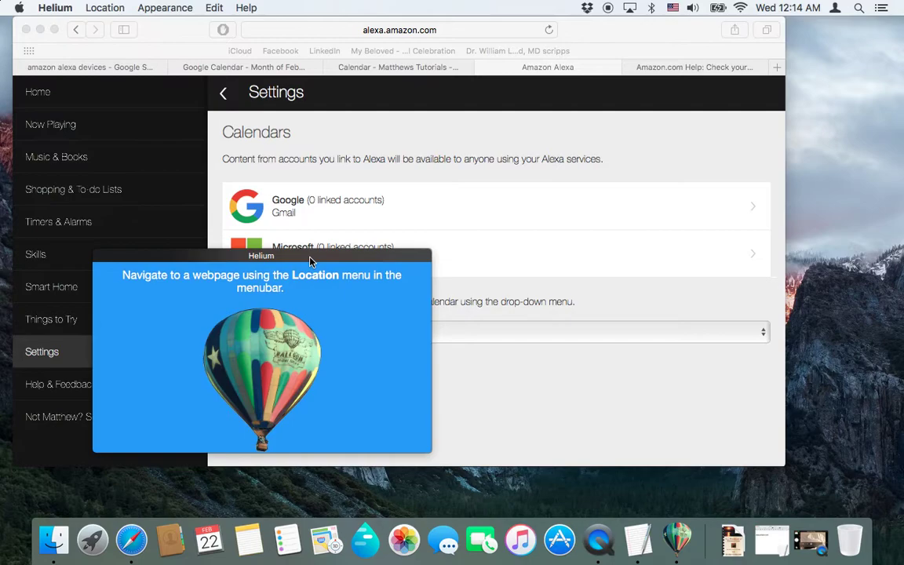
drag(310, 262, 438, 5)
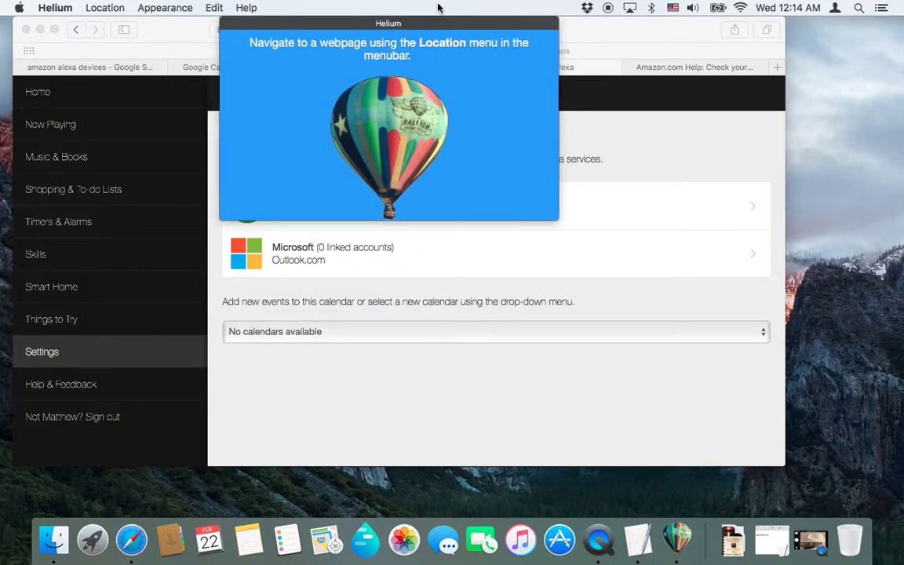
click(317, 258)
click(299, 255)
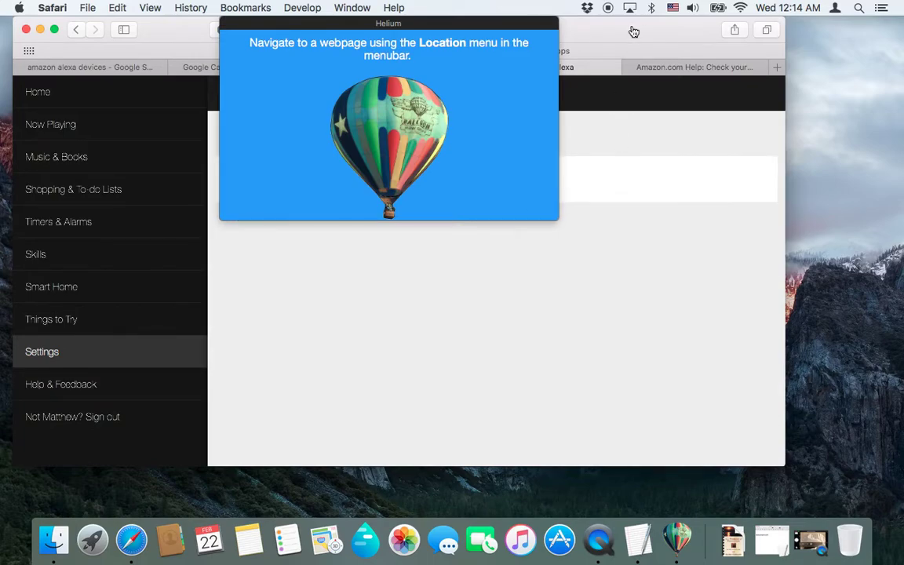
drag(634, 32, 637, 72)
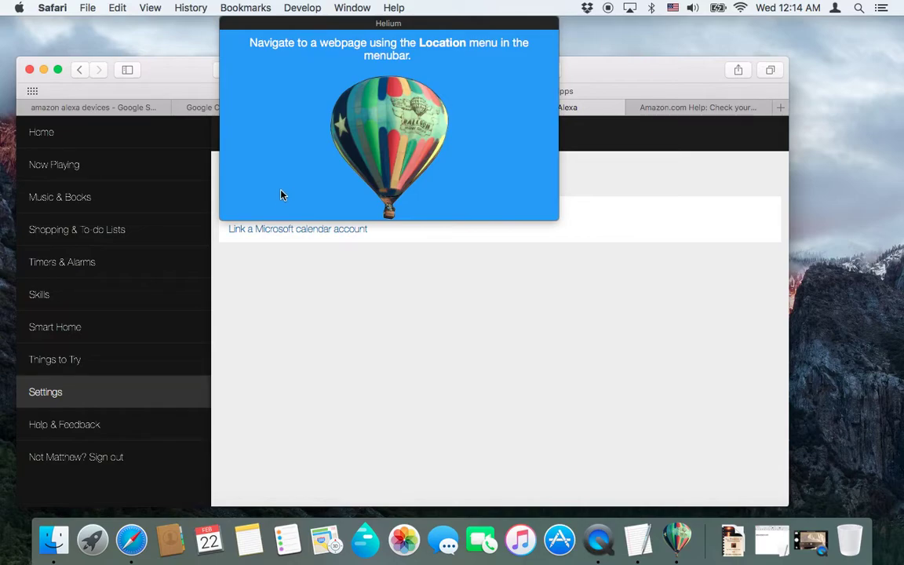
click(295, 230)
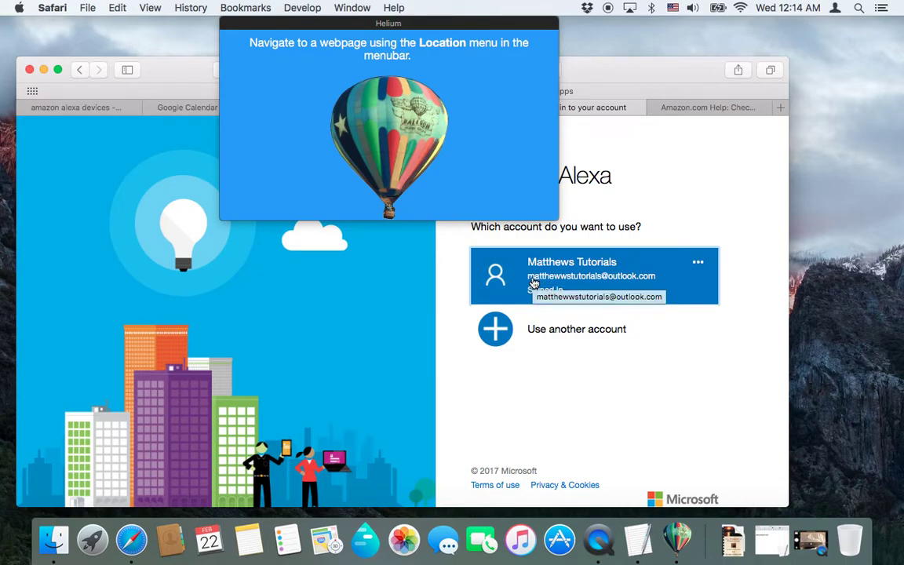
click(532, 284)
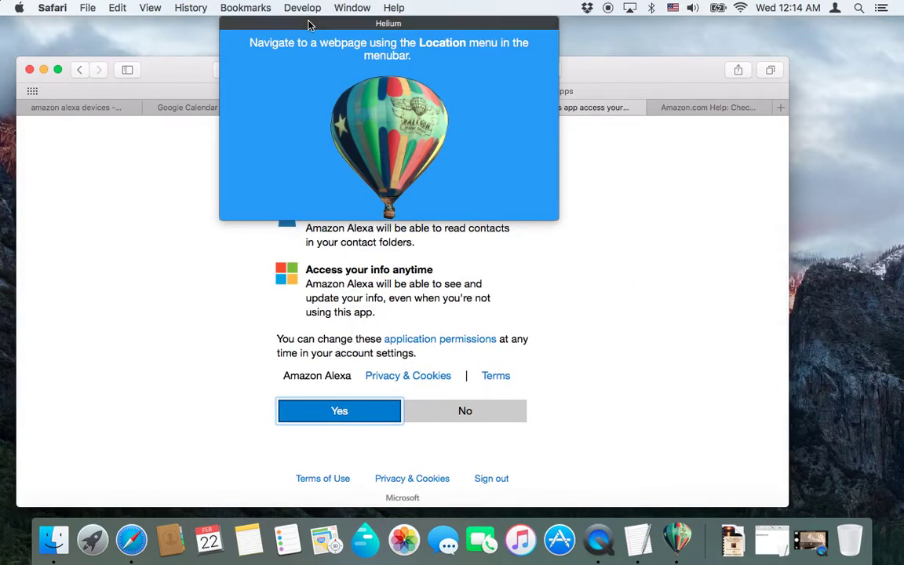
Uncover the Microsoft permissions page by moving the Helium window aside, and grant Amazon Alexa the requested access
drag(310, 23, 745, 27)
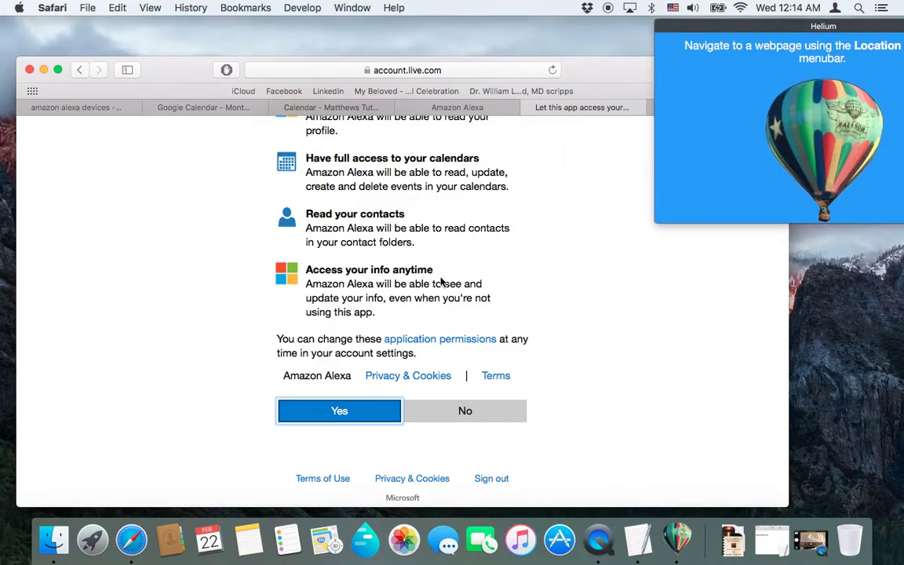
scroll(321, 245, up, 2)
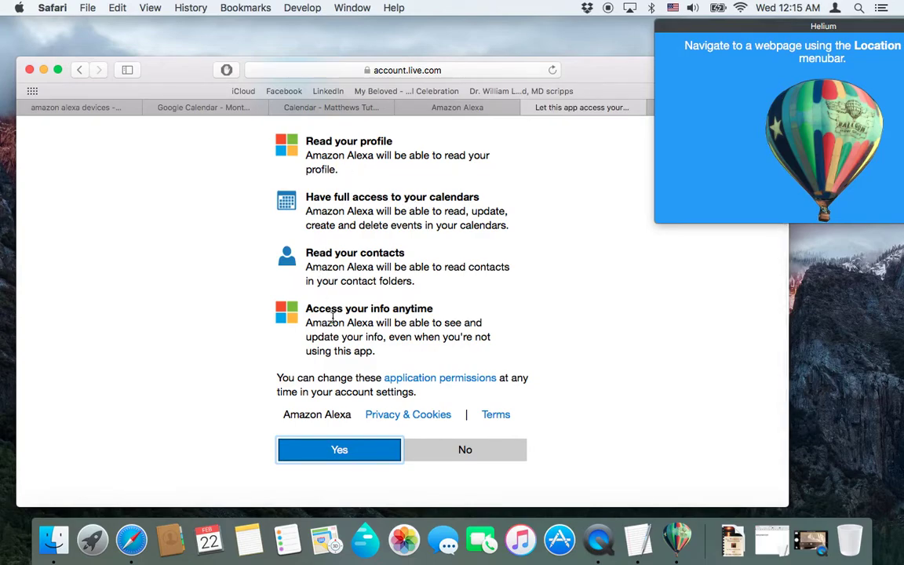
click(346, 453)
Move the Helium window back over the browser's upper part and return to Alexa's Microsoft calendar settings
drag(749, 26, 338, 4)
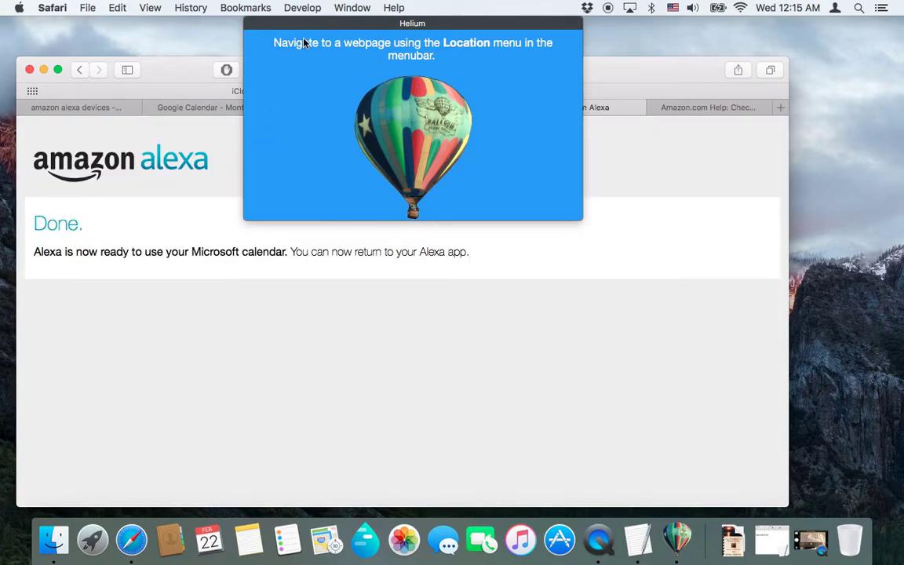
drag(329, 24, 268, 7)
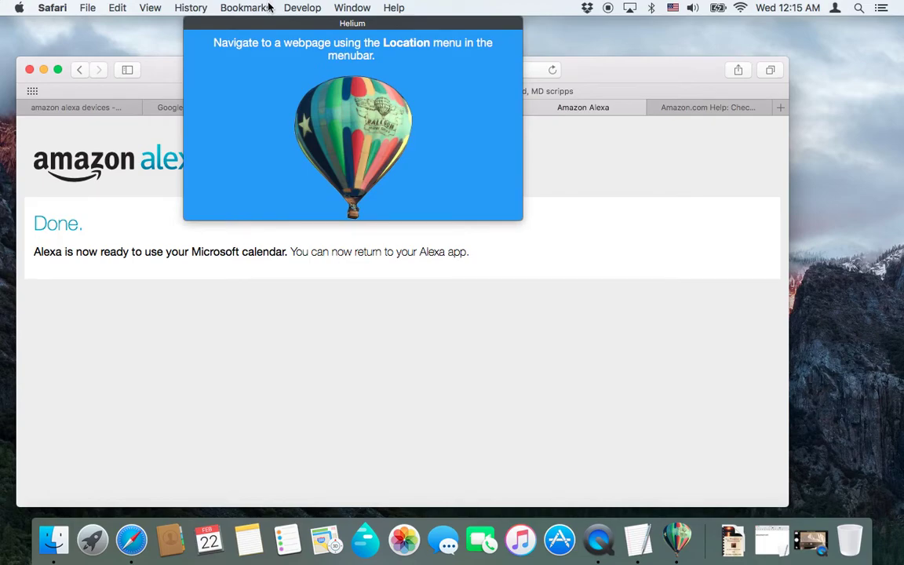
click(530, 109)
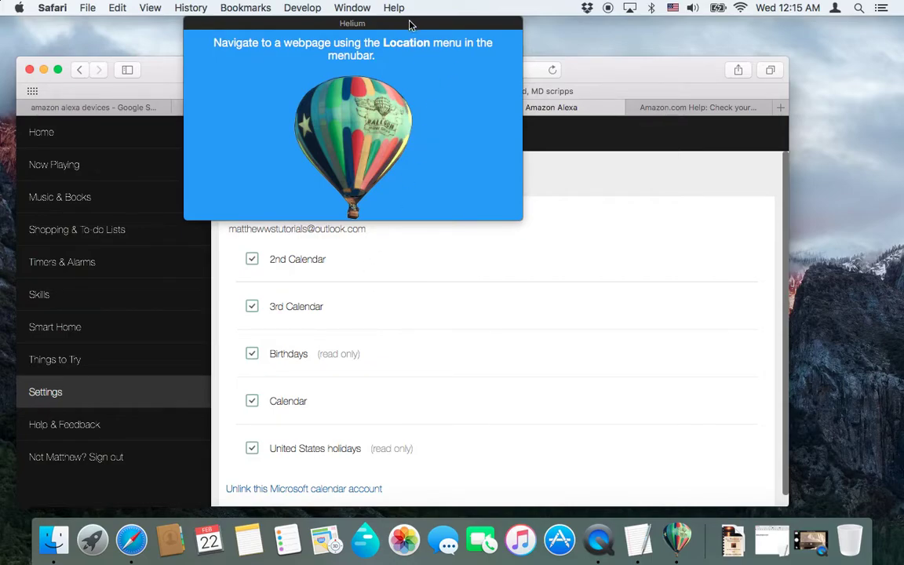
Compare the calendars listed in Outlook with those offered for the linked account in Alexa's settings
drag(409, 25, 346, 7)
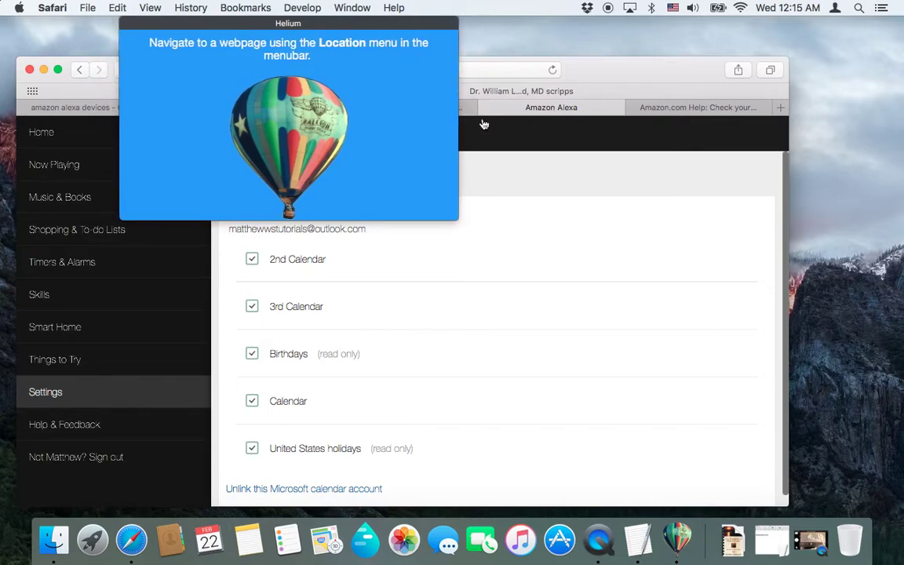
click(426, 105)
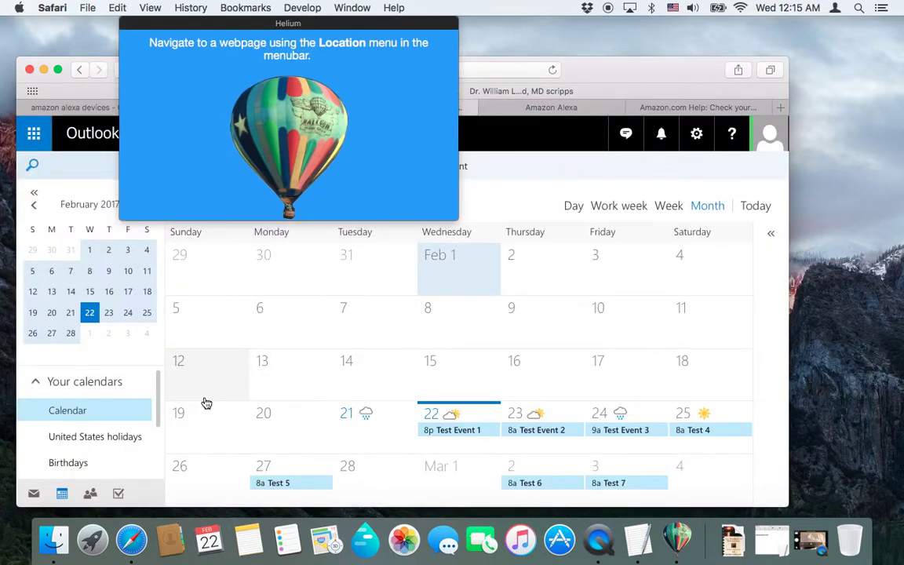
scroll(88, 414, down, 2)
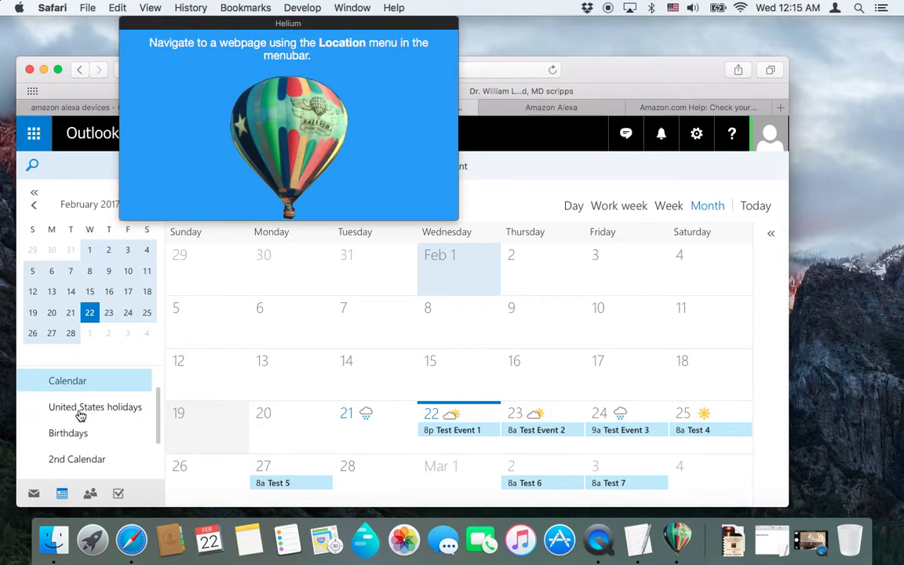
scroll(68, 439, down, 3)
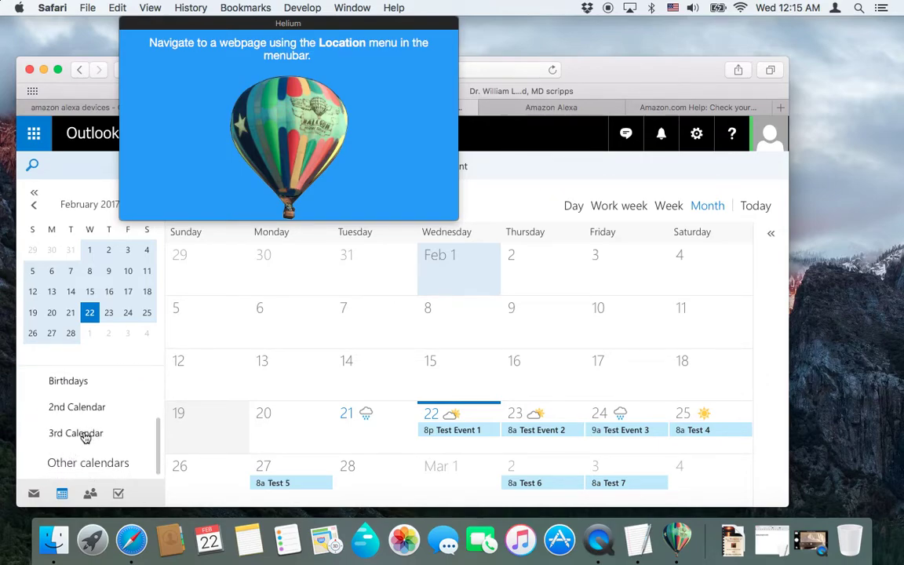
click(559, 110)
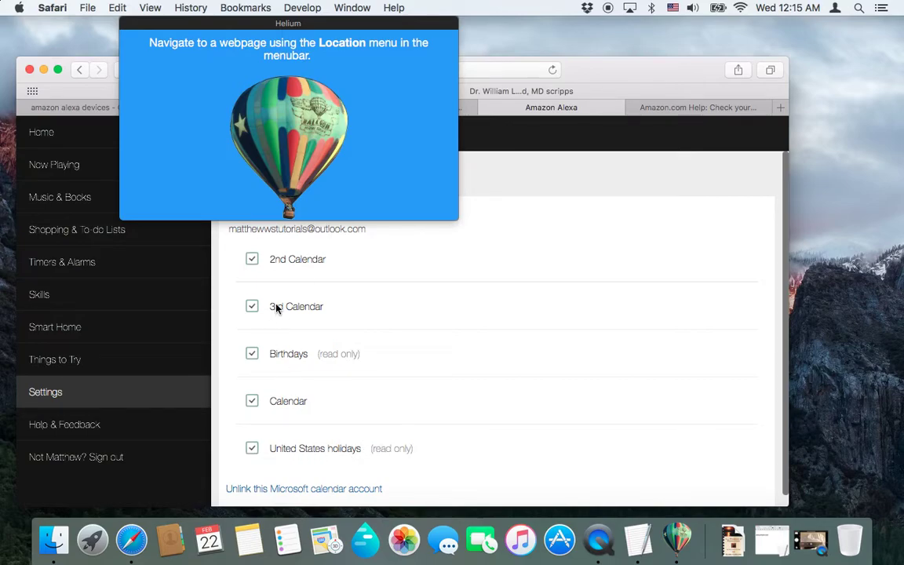
Exclude the read-only Birthdays and United States holidays calendars from those Alexa can use
click(252, 449)
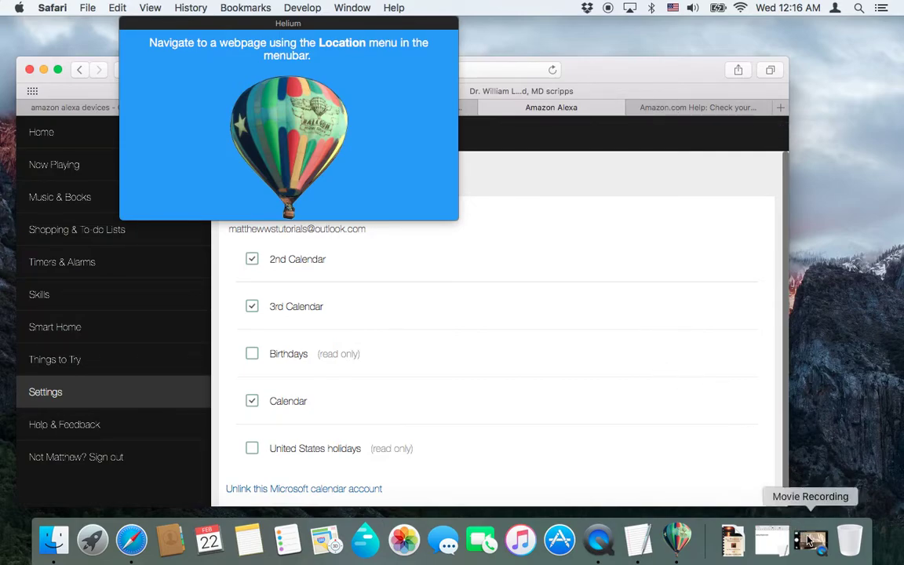
Show Amazon's help page on checking your calendar without the Helium window, and restore the minimized Movie Recording window
click(685, 117)
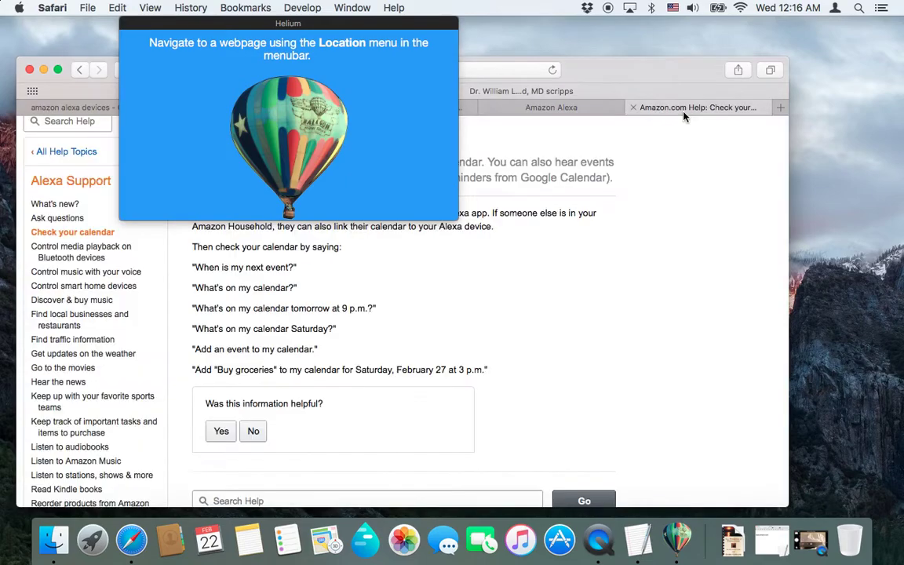
click(145, 22)
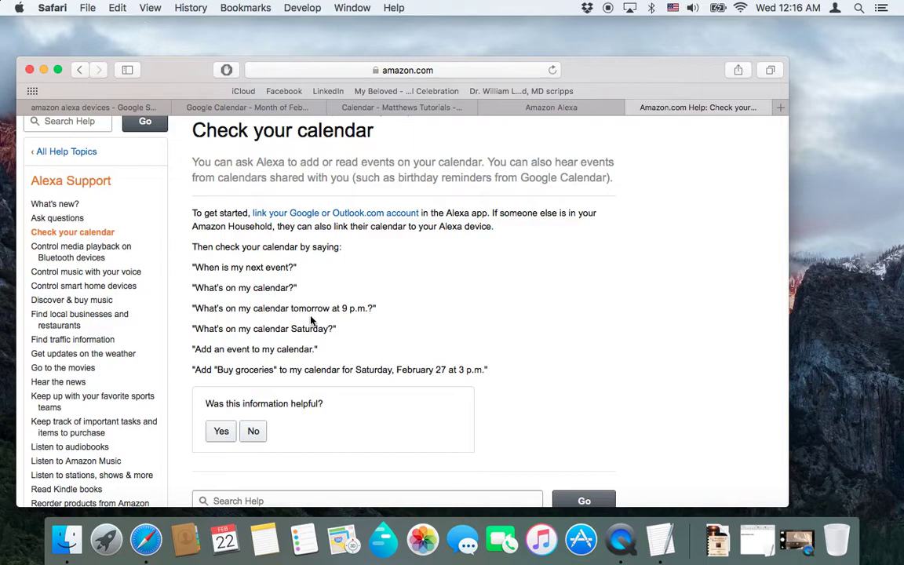
click(795, 543)
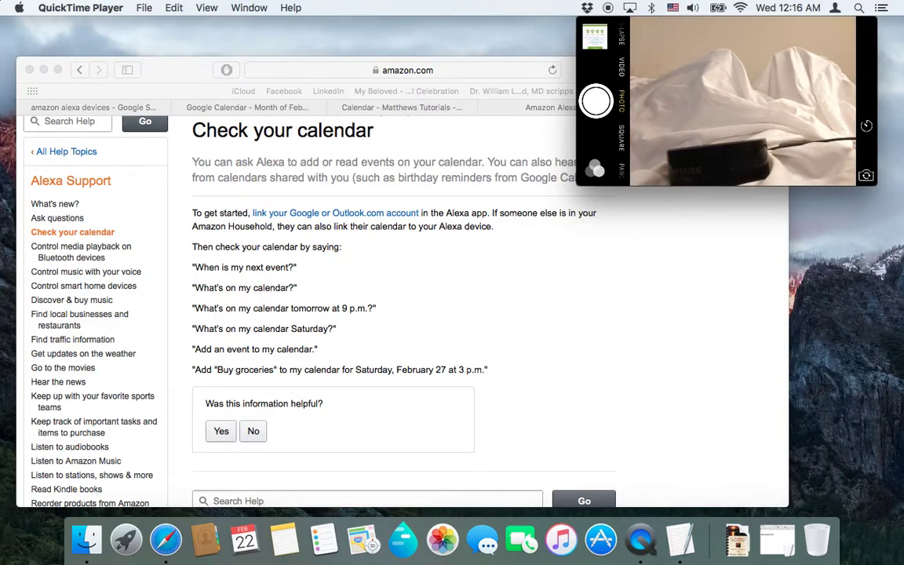
mouse_move(726, 154)
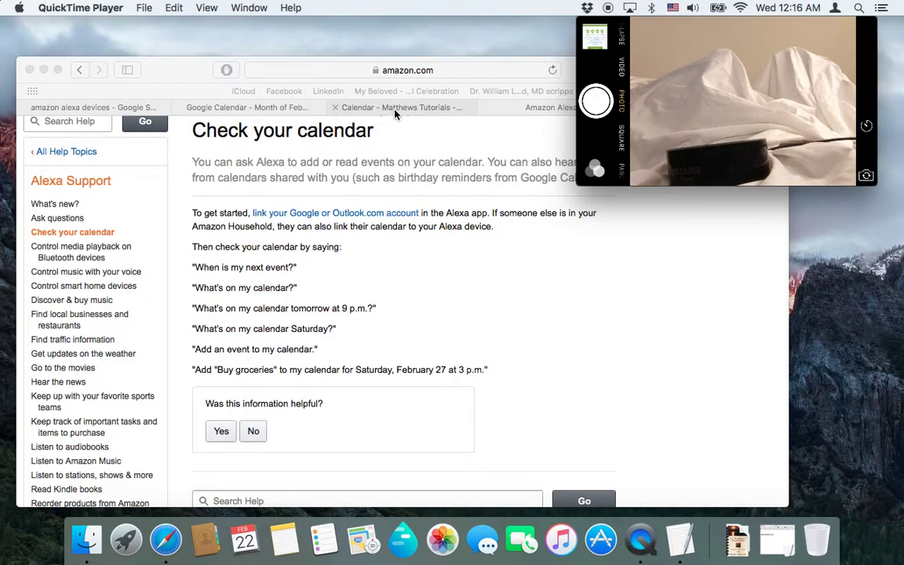
Close the Amazon Alexa page and arrange the Outlook calendar behind the Movie Recording window so its February events stay readable
click(487, 115)
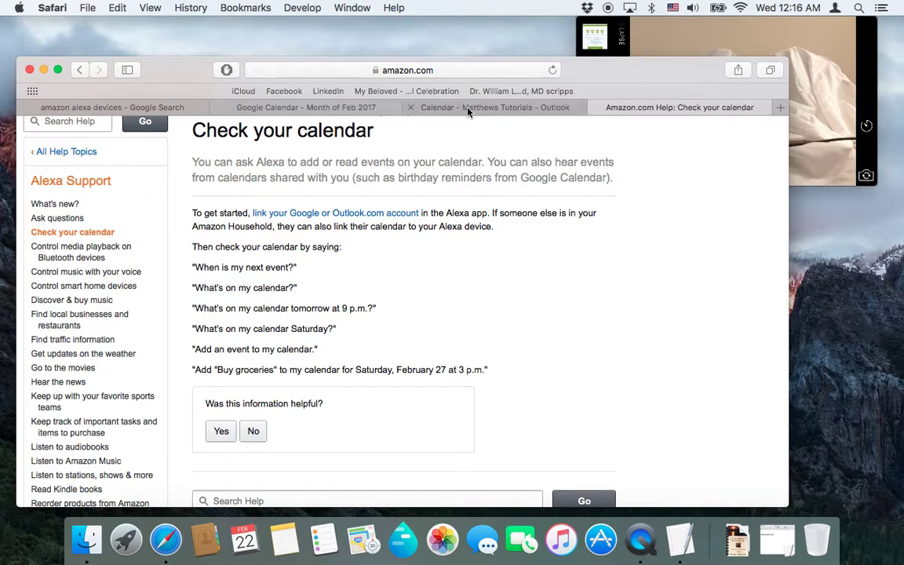
click(466, 111)
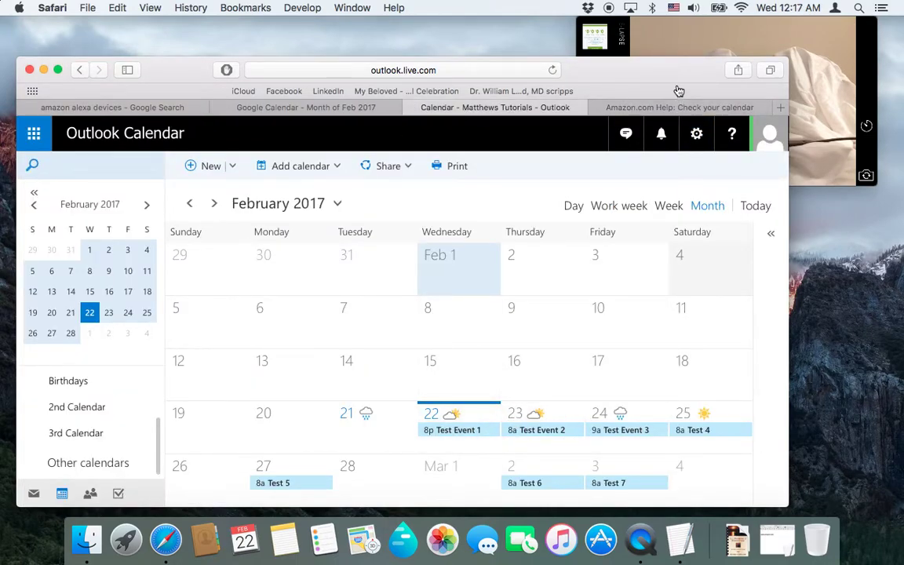
drag(681, 80, 628, 29)
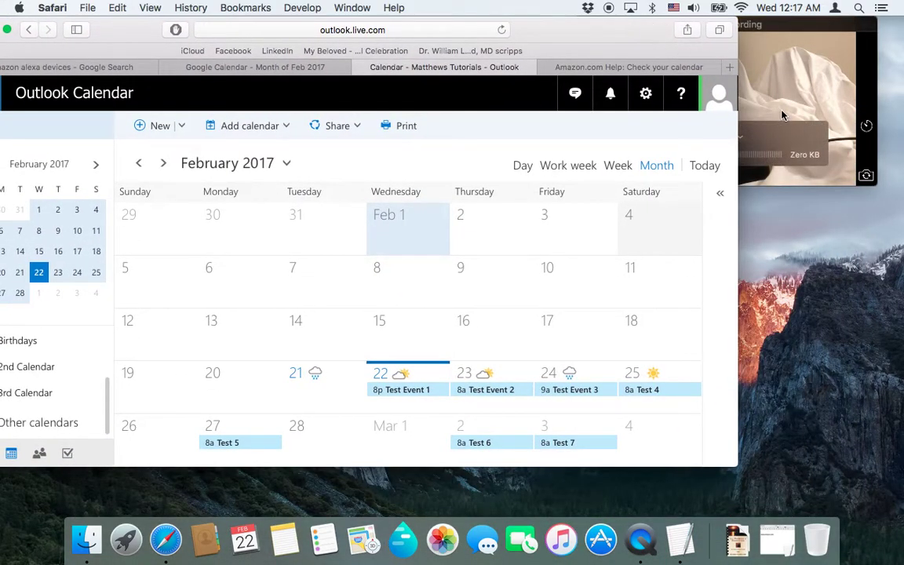
click(800, 93)
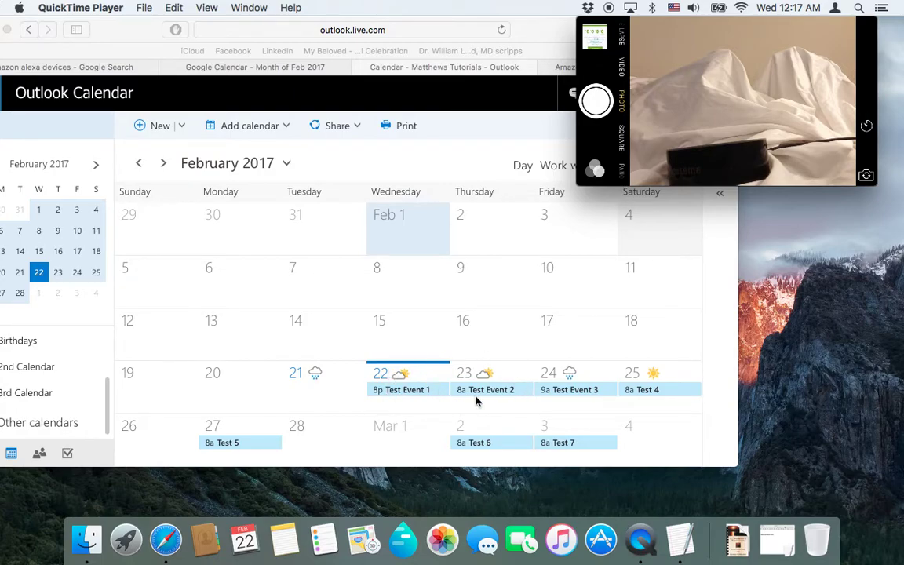
click(642, 326)
click(622, 67)
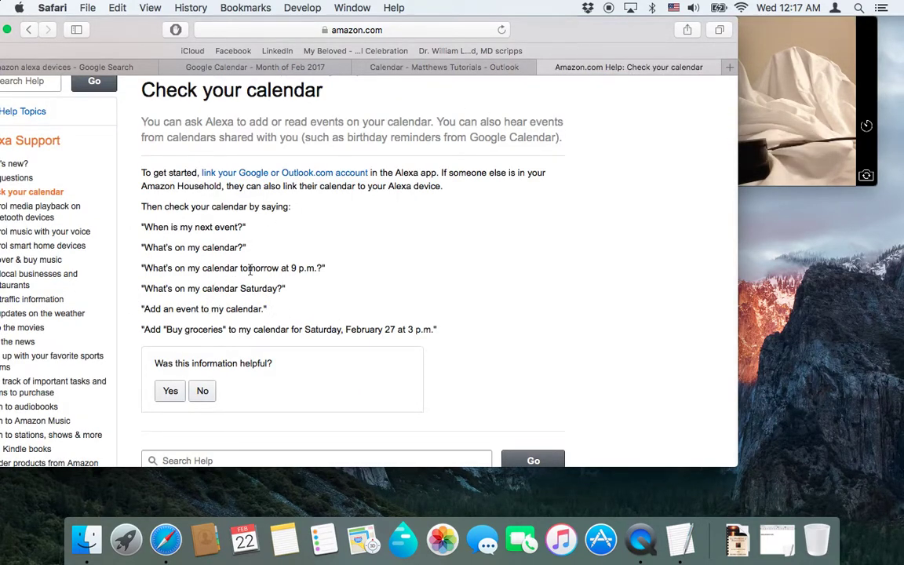
click(499, 67)
click(777, 94)
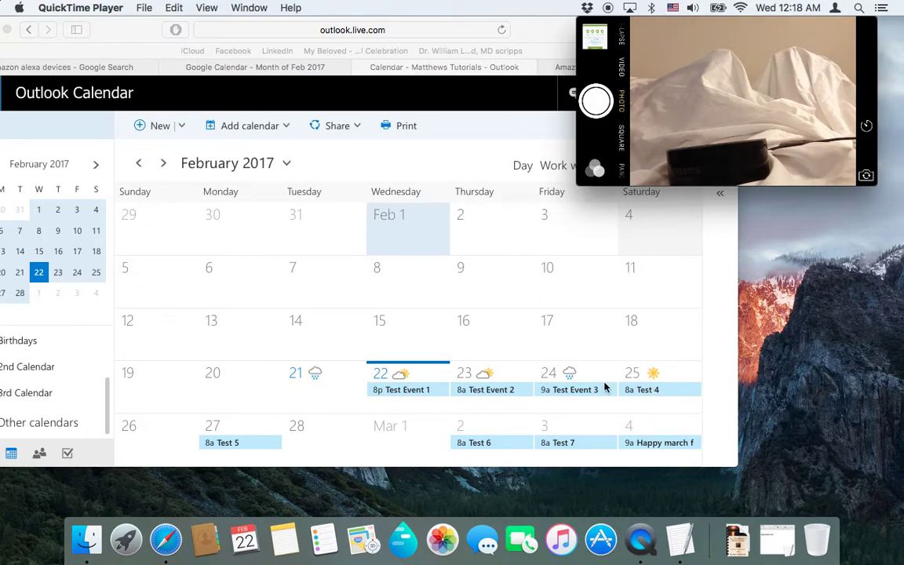
click(562, 69)
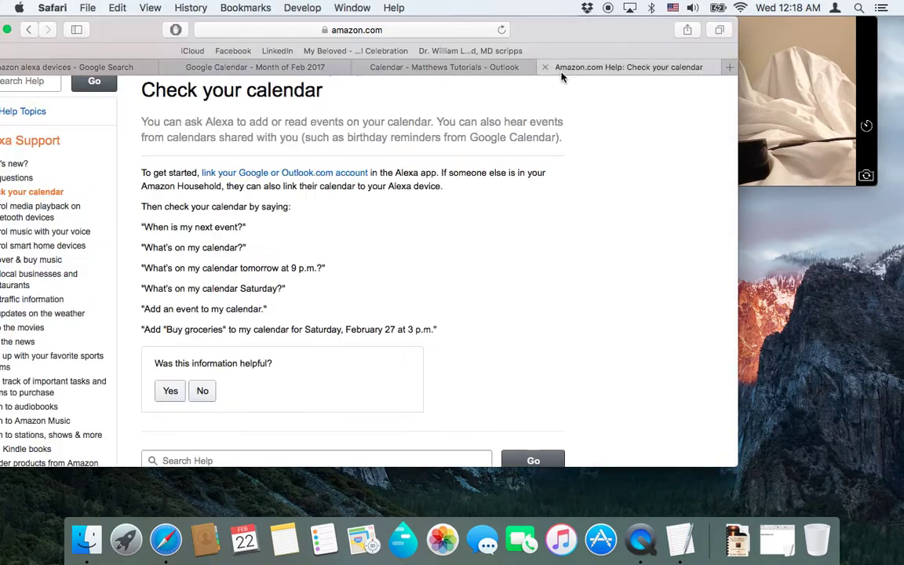
click(451, 67)
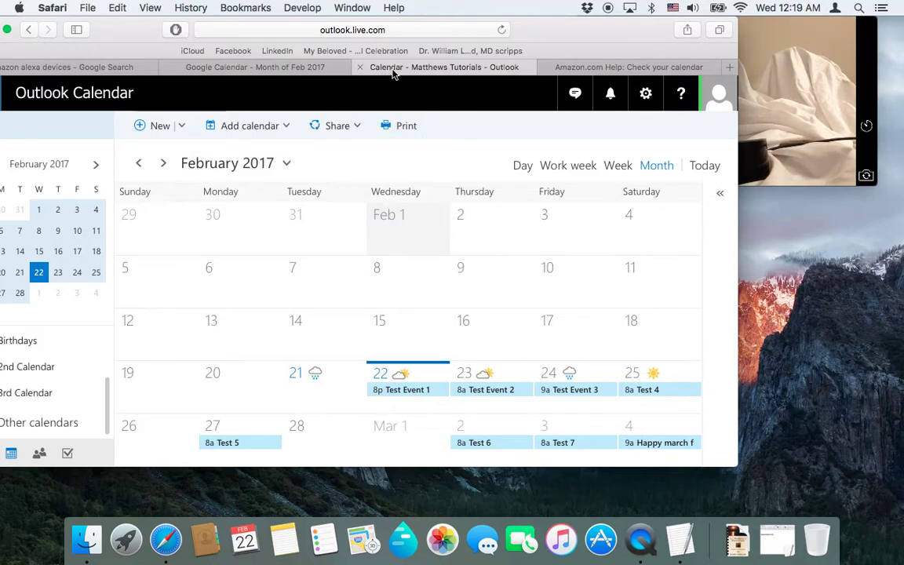
click(719, 80)
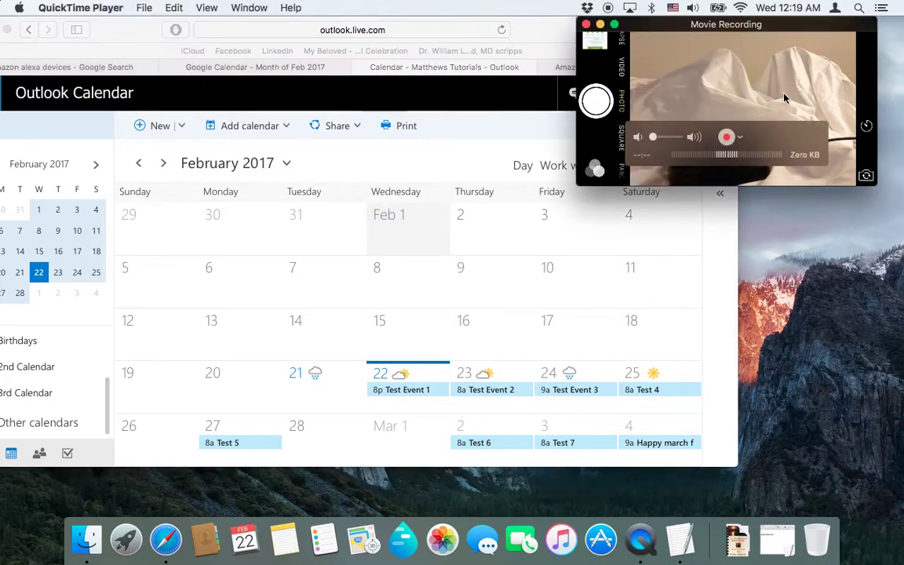
Move the browser window fully onto the desktop and make it narrower while keeping the whole Outlook month view visible
click(715, 237)
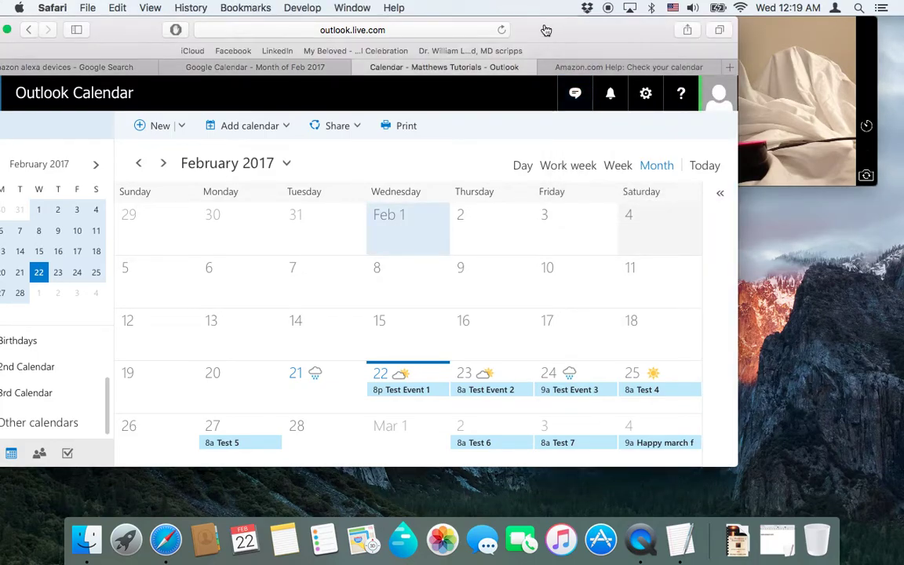
drag(549, 33, 653, 65)
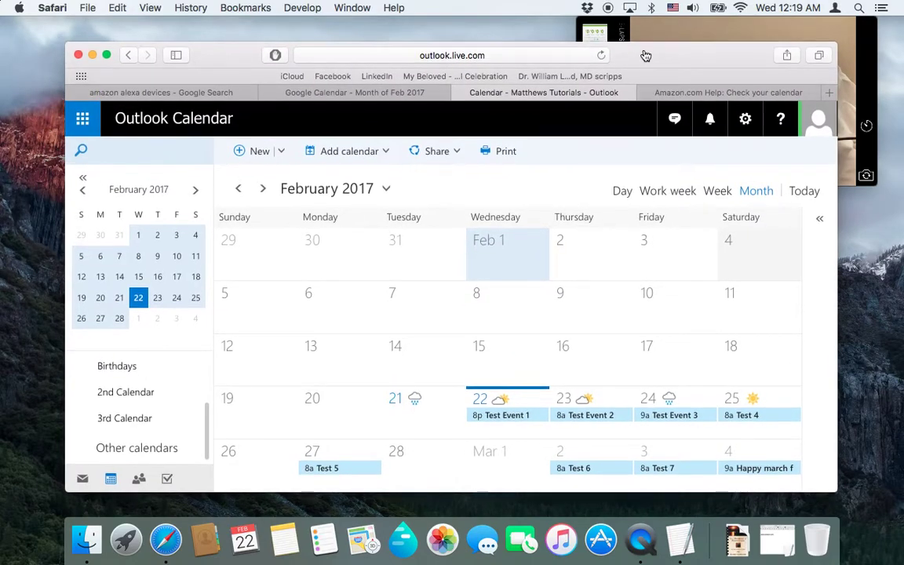
drag(836, 496, 768, 514)
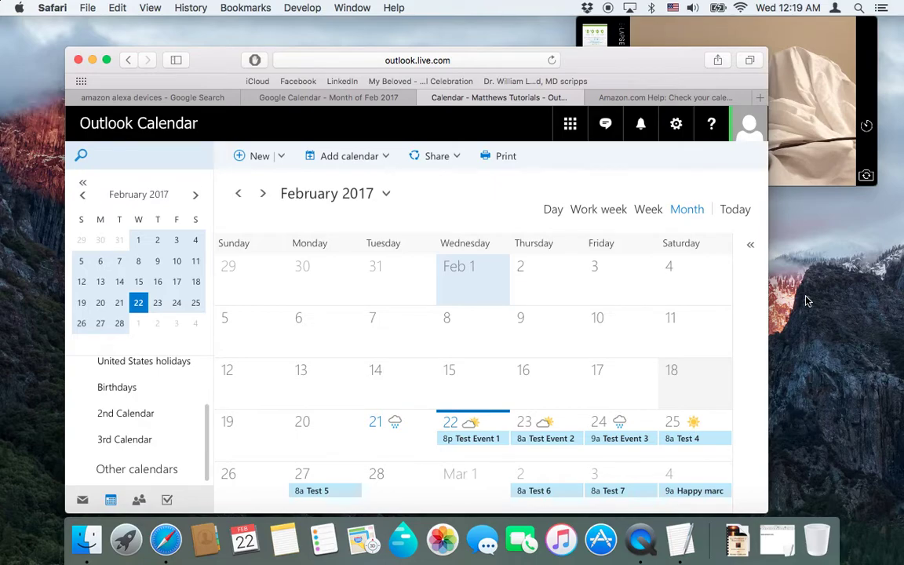
Close the Movie Recording window and move the Outlook calendar window up to just below the menu bar
click(822, 100)
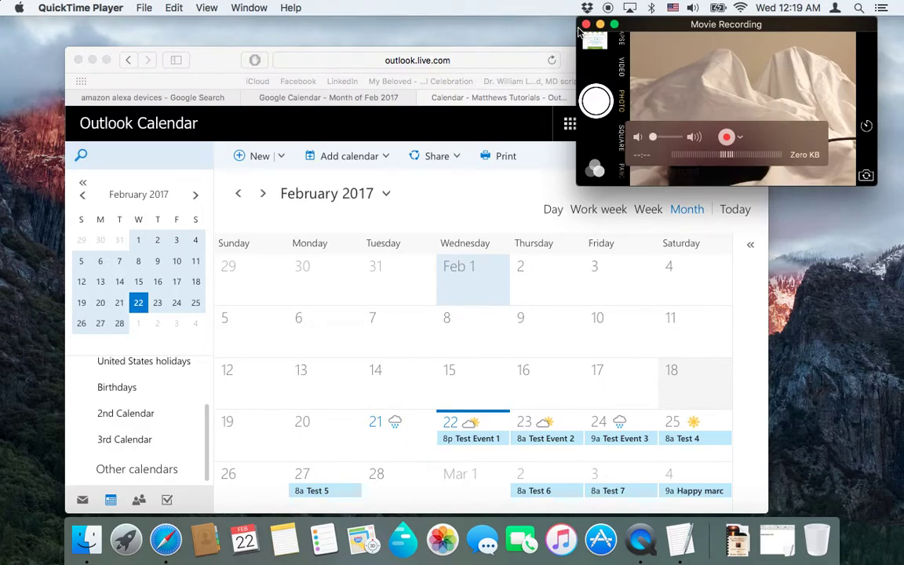
key(super+w)
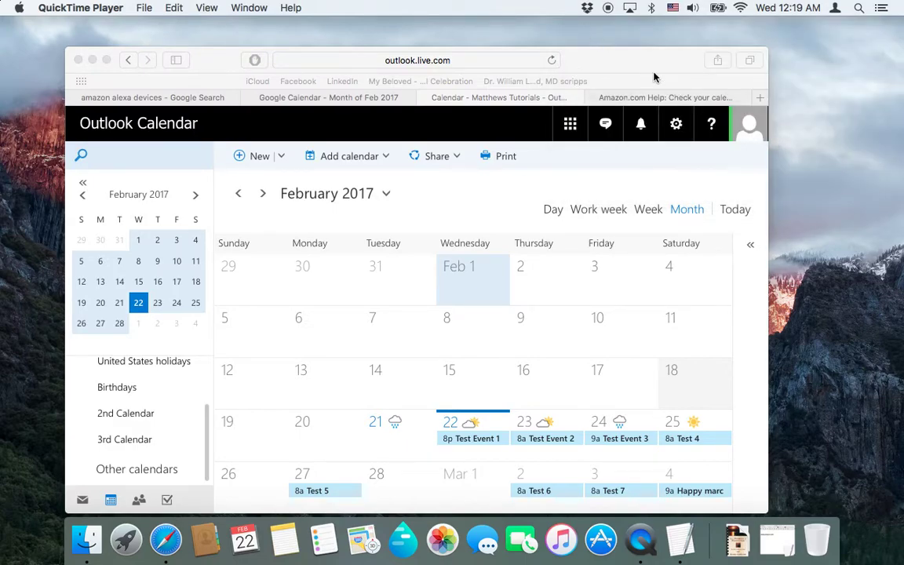
drag(654, 69, 661, 39)
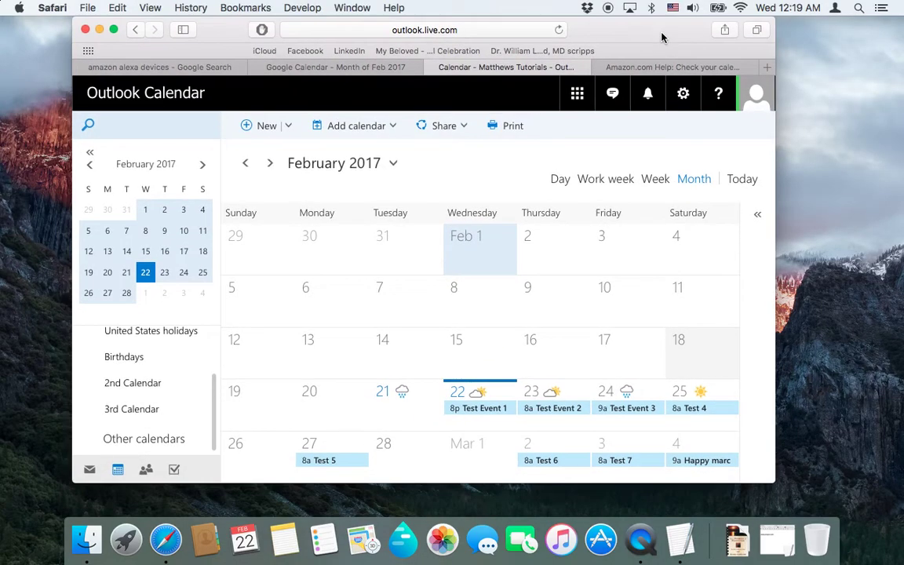